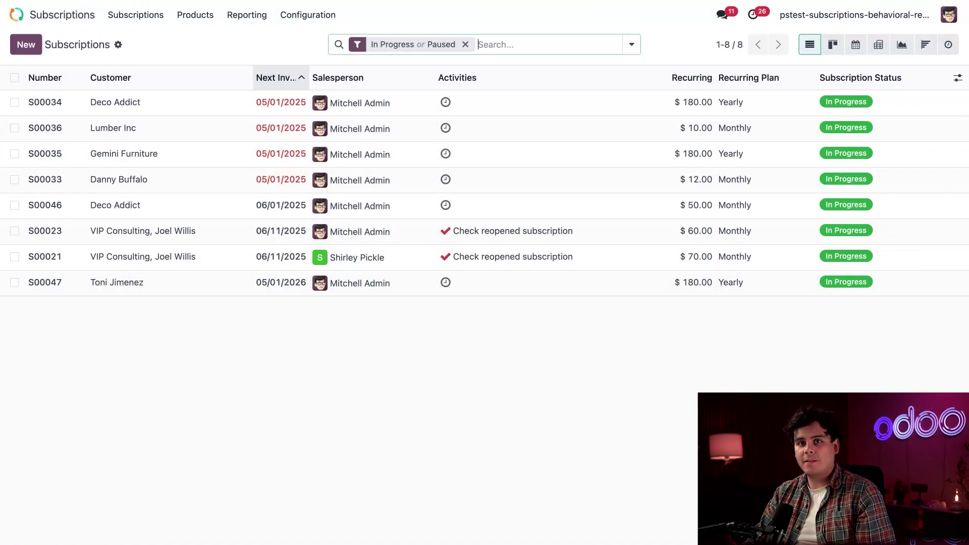
Open the Subscriptions Analysis report as a pivot and add Count beside Monthly Recurring
click(246, 20)
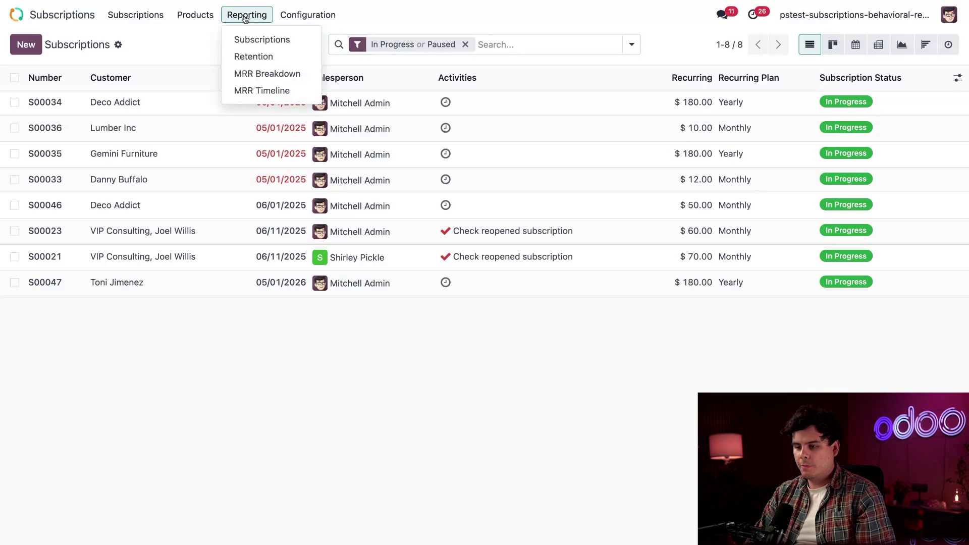
click(249, 39)
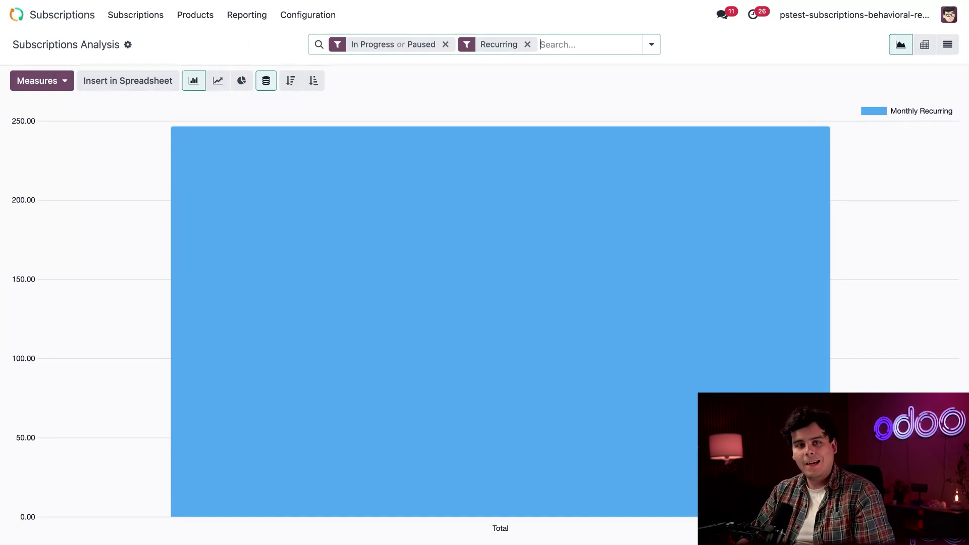
click(924, 46)
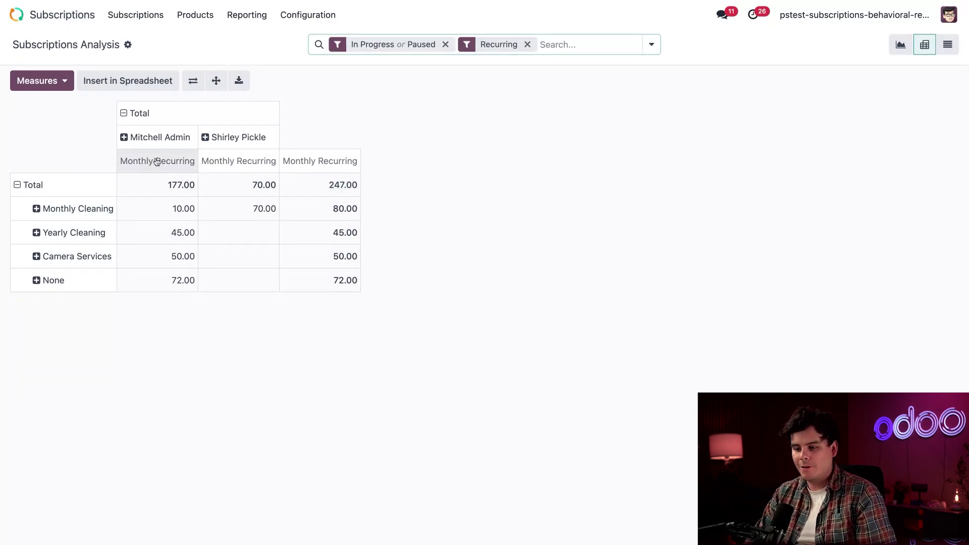
click(53, 83)
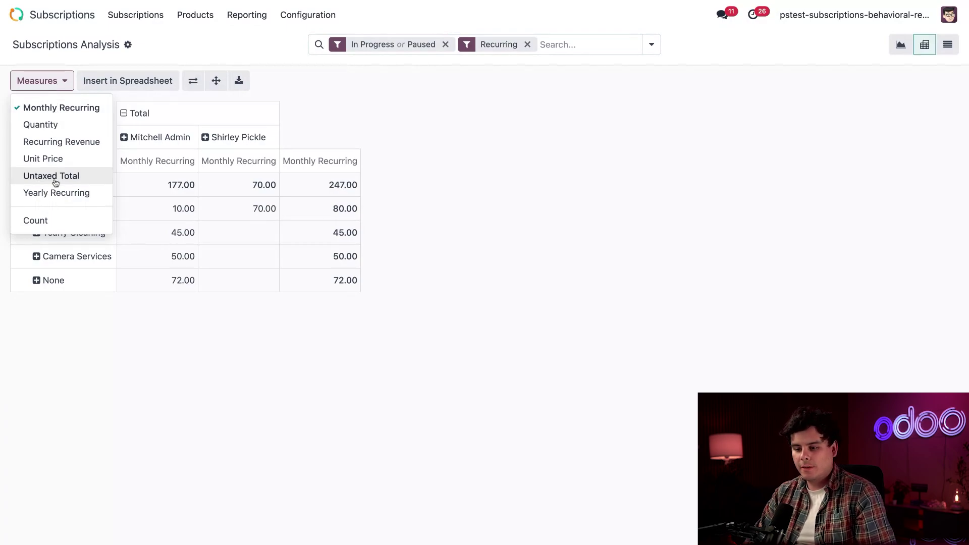
click(43, 225)
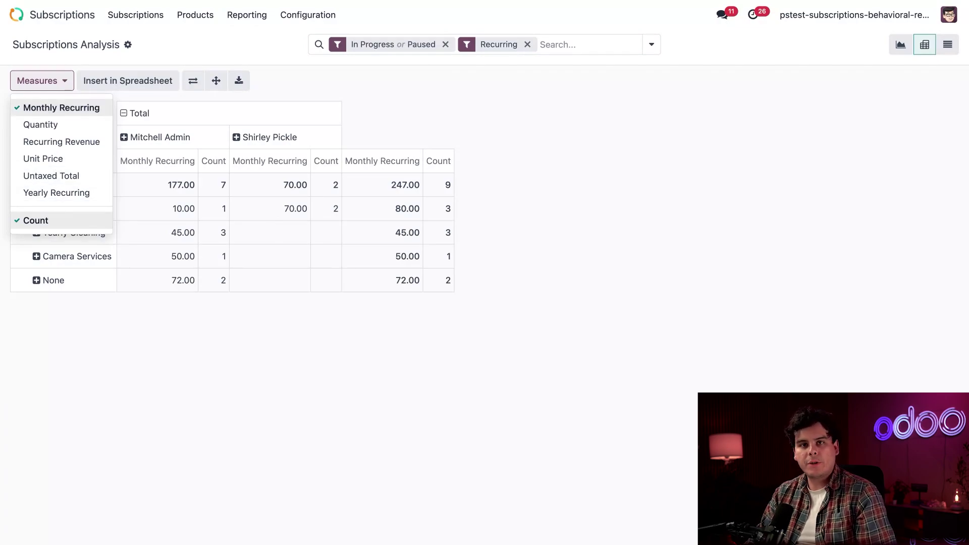
click(67, 80)
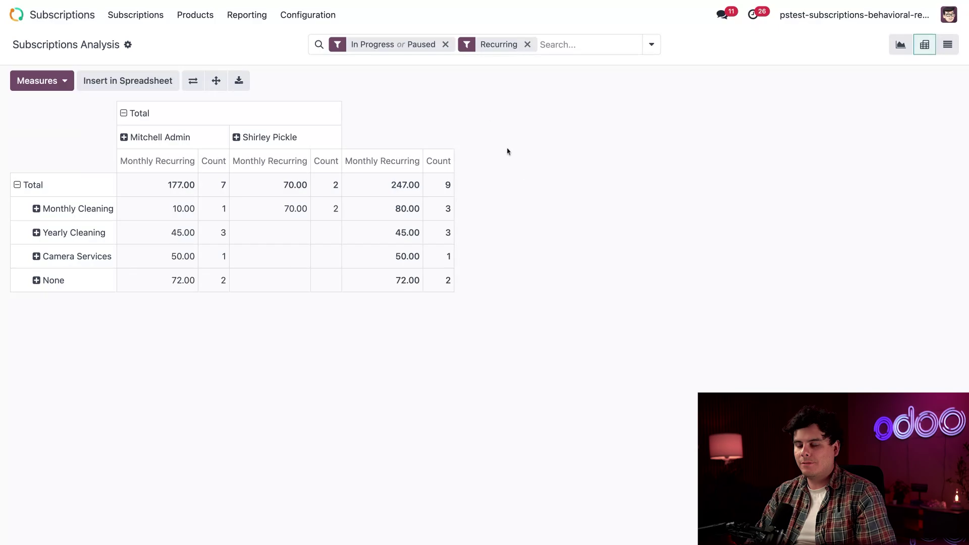
Drop the In Progress or Paused and Recurring filters and filter to Churned subscriptions
click(445, 46)
click(417, 45)
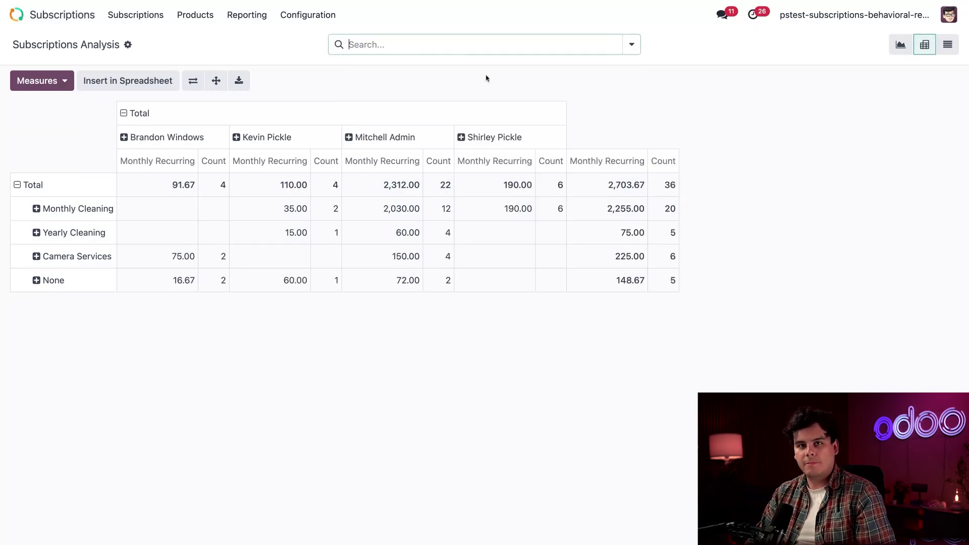
click(630, 44)
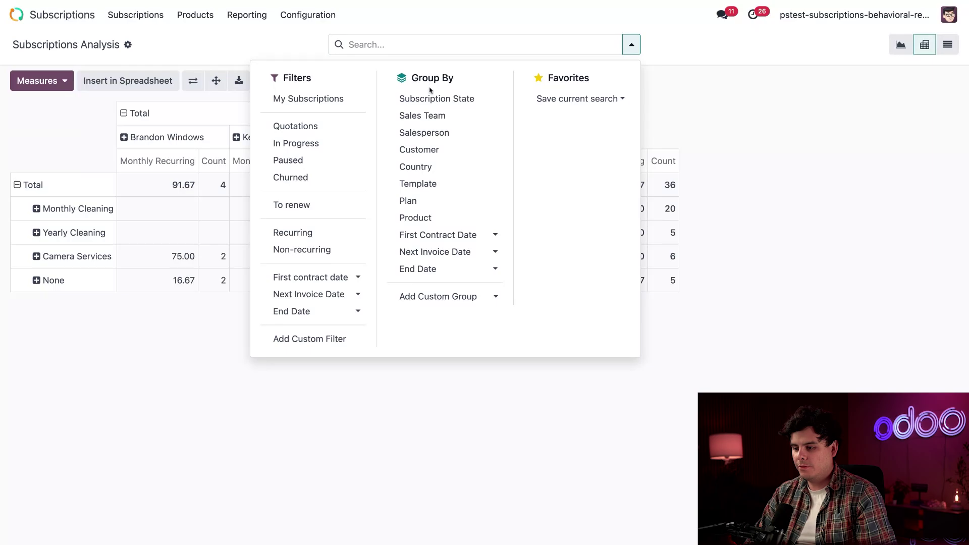
click(329, 180)
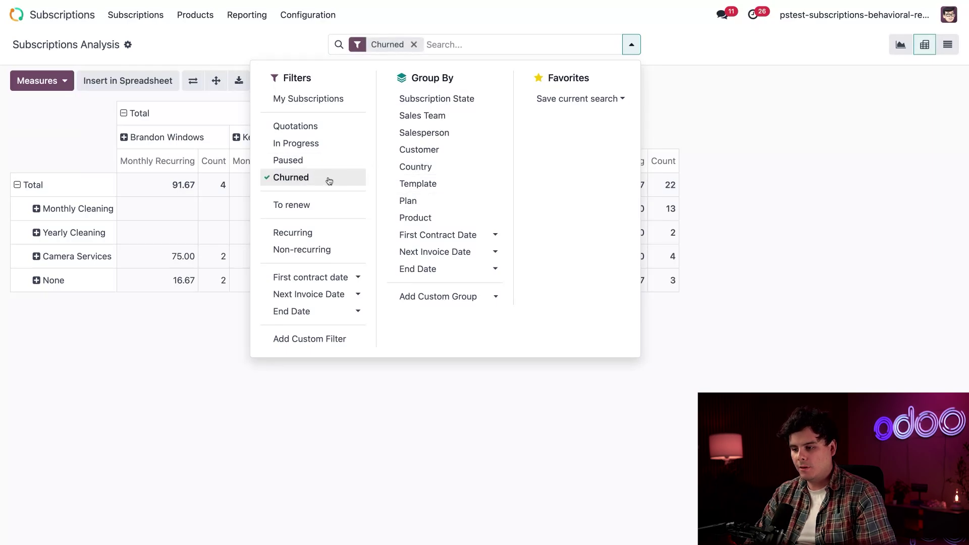
click(759, 132)
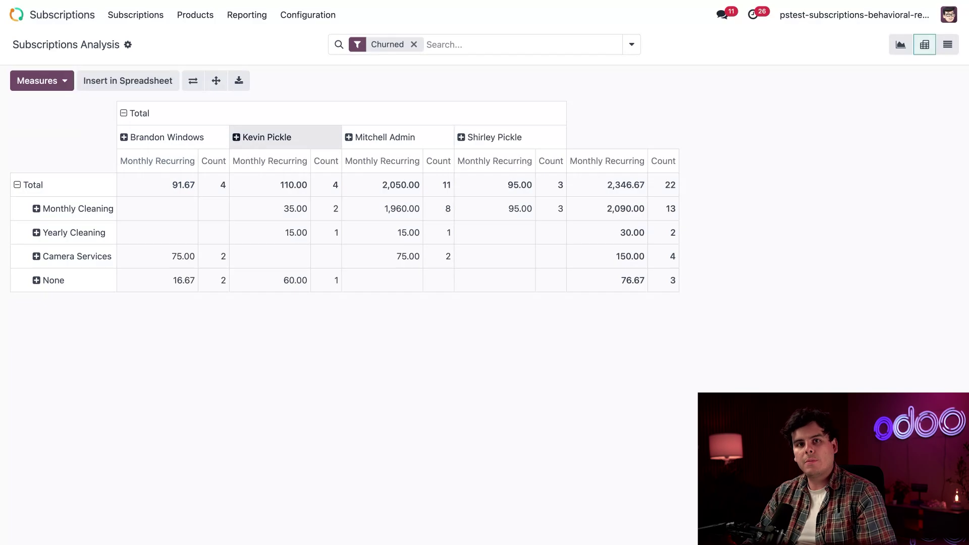
Group the pivot rows by End Date: Month
click(453, 48)
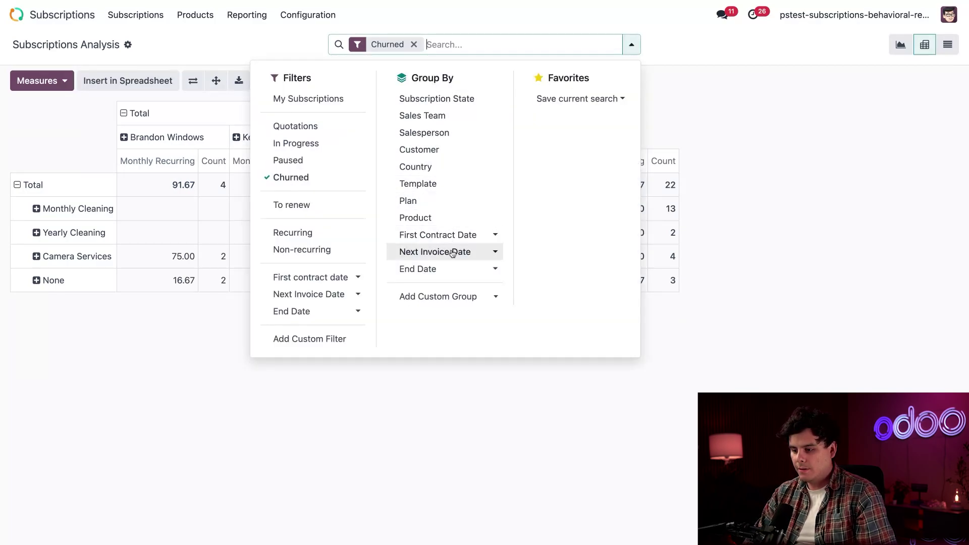
click(451, 274)
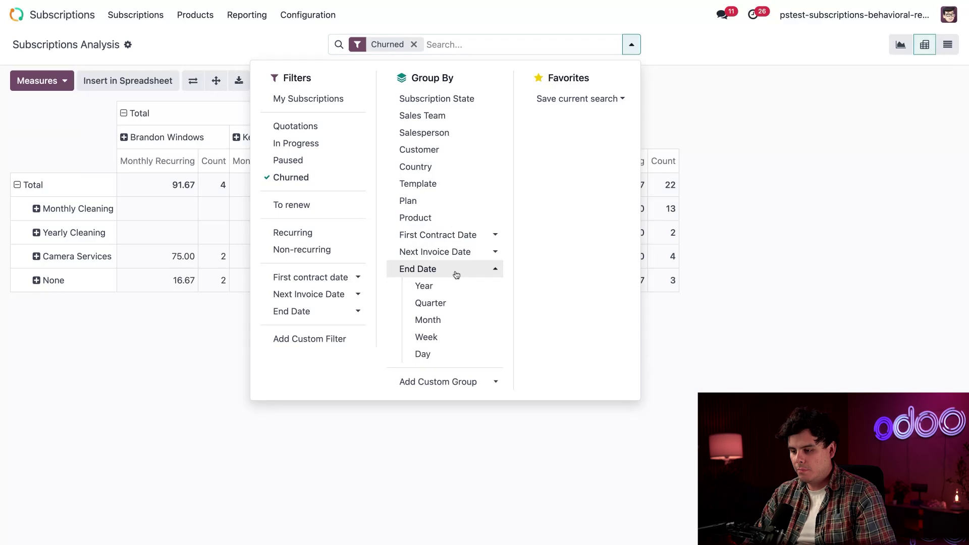
click(443, 320)
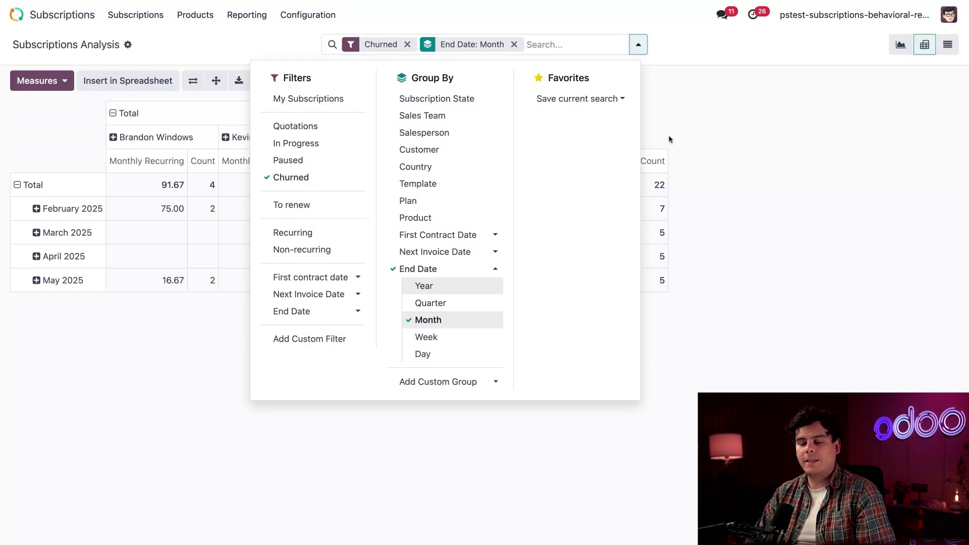
Save the current search as a favorite named 'Monthly Churn Analysis'
click(624, 100)
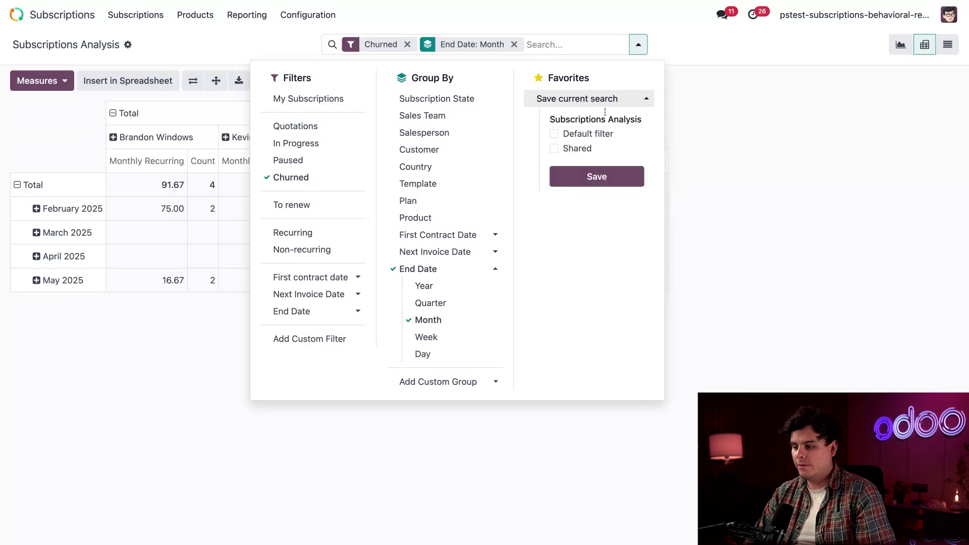
triple_click(603, 120)
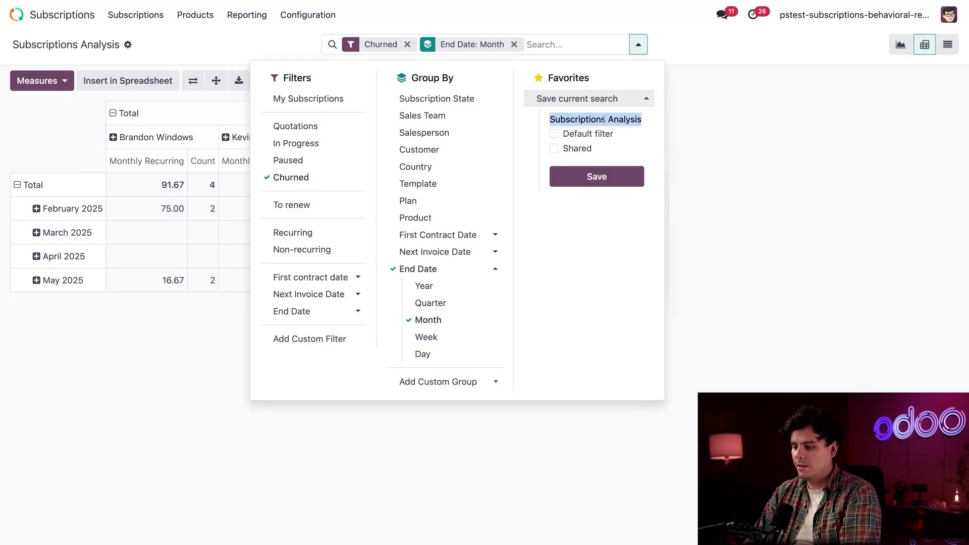
key(BackSpace)
text(Monh)
key(BackSpace)
text(thly )
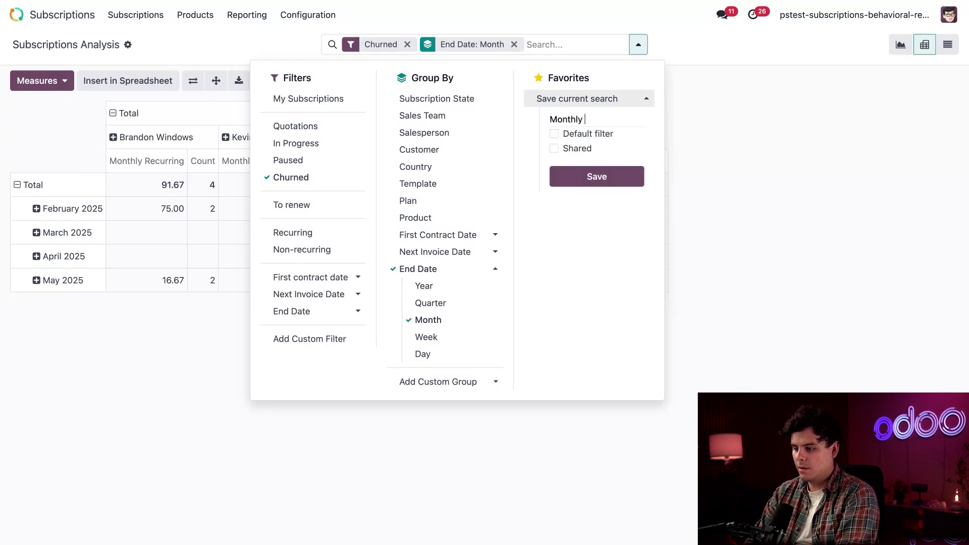
text(Churn Ana)
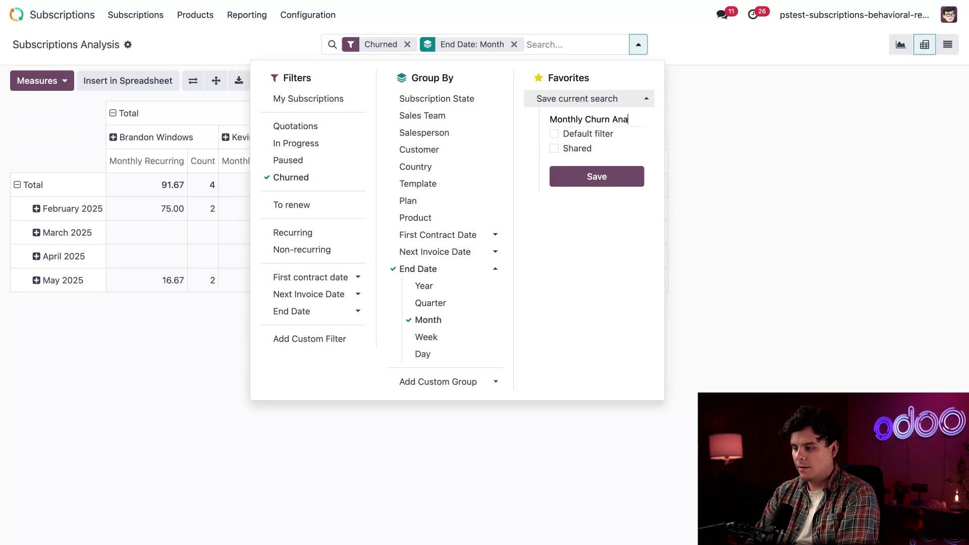
text(lysis)
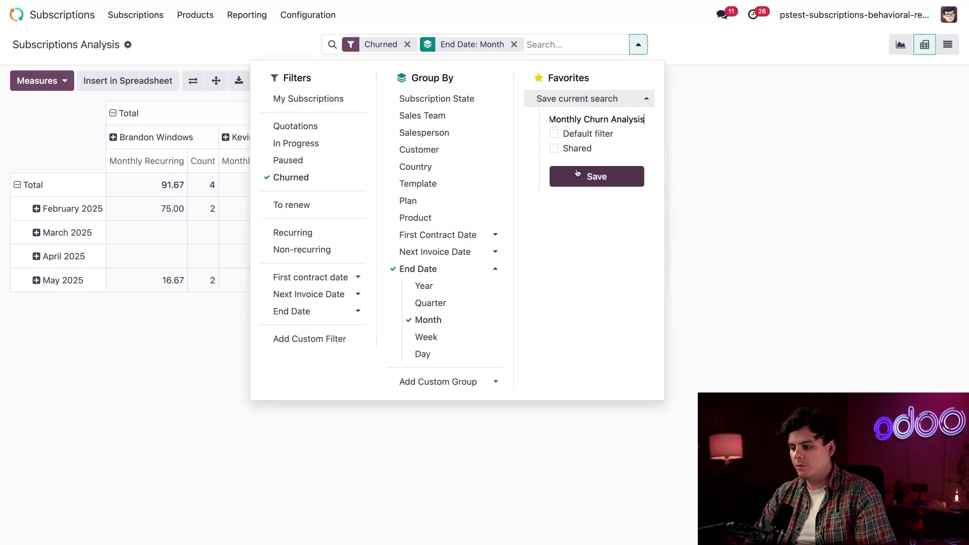
click(591, 178)
click(751, 171)
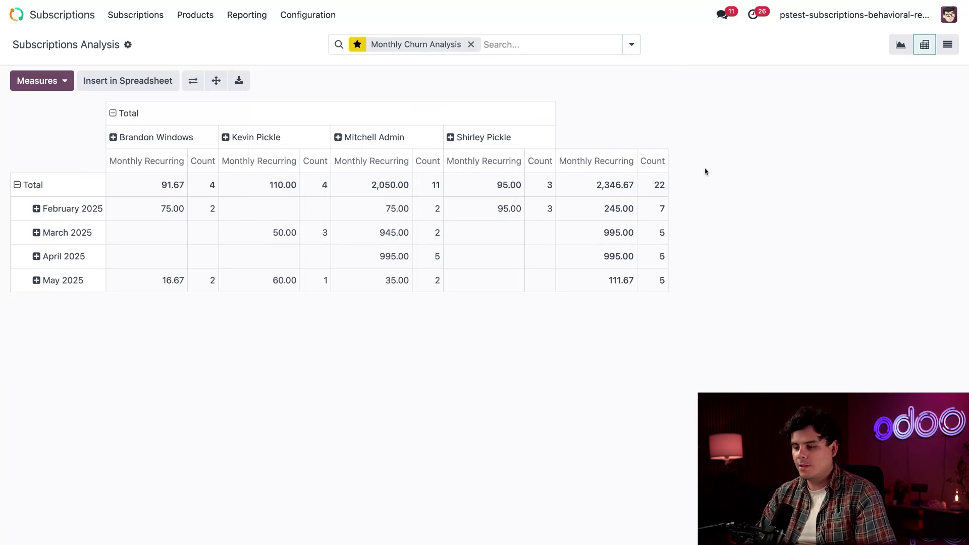
Open a fresh Subscriptions Analysis grouped by Subscription State, without the In Progress or Paused filter
click(245, 15)
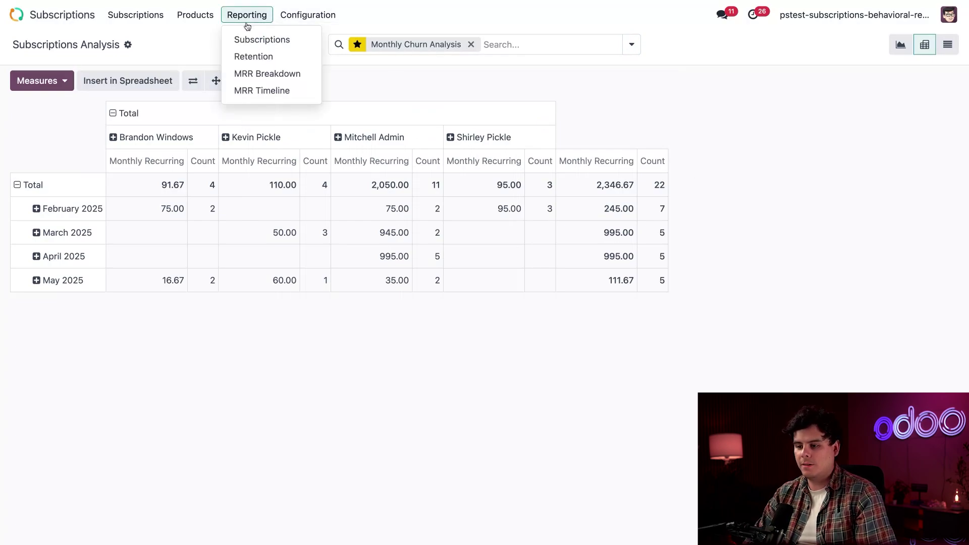
click(257, 39)
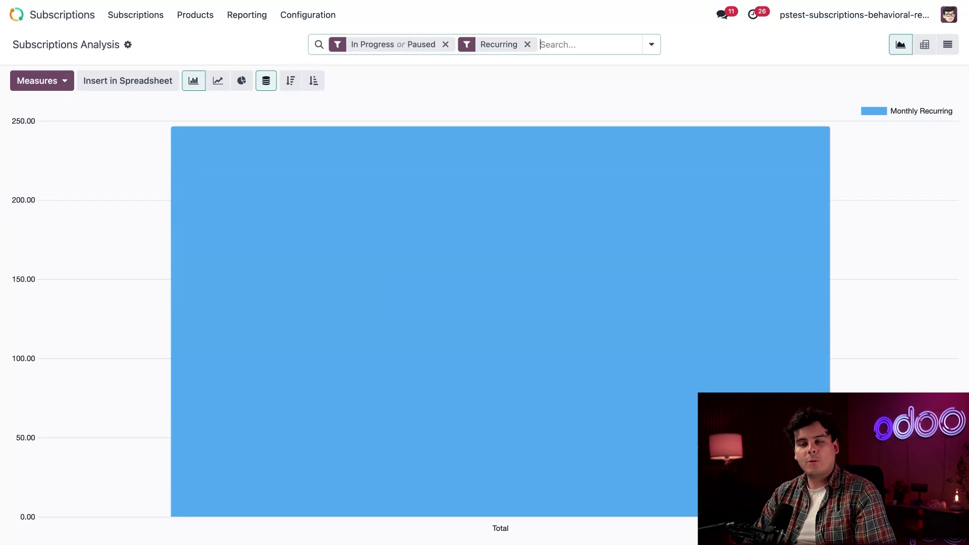
click(586, 52)
click(459, 97)
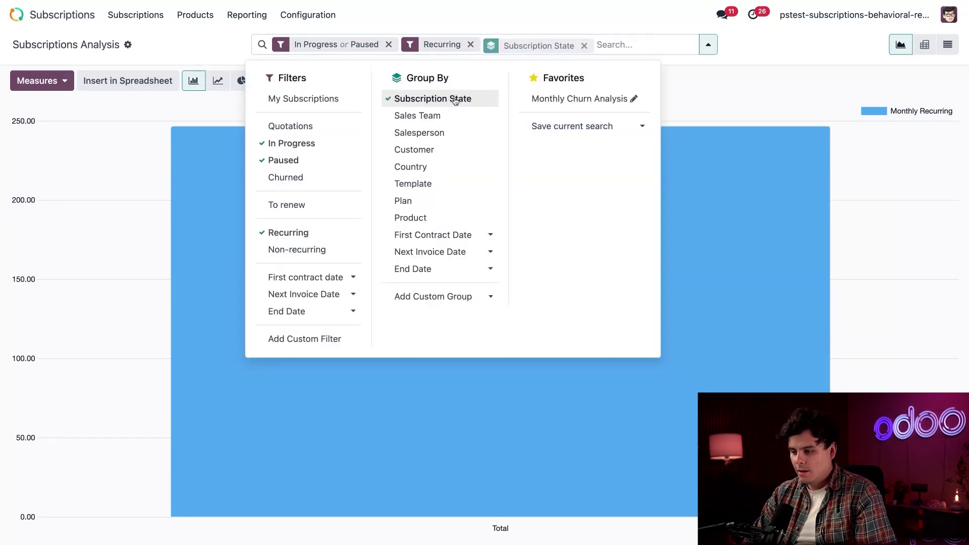
click(390, 44)
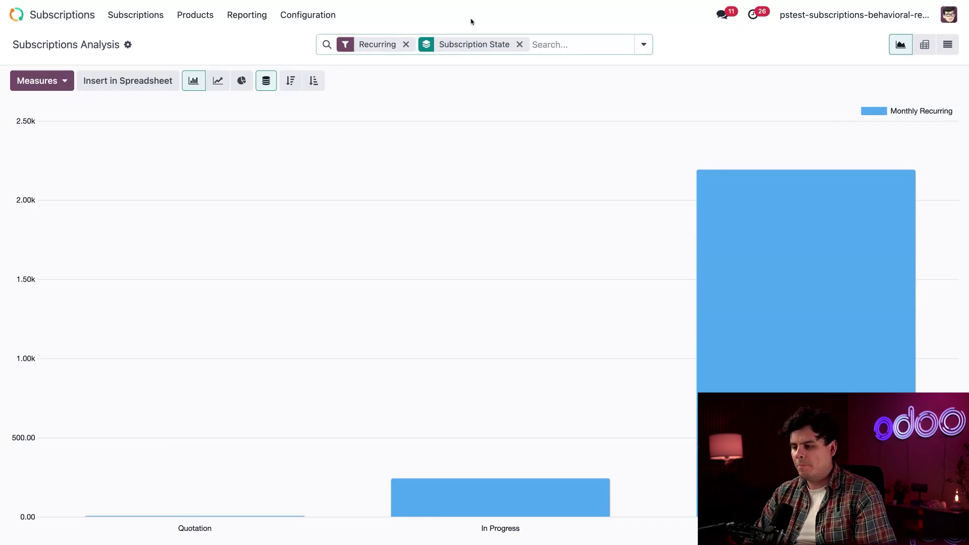
Add Product as a second row grouping and show the report as a pivot
click(560, 43)
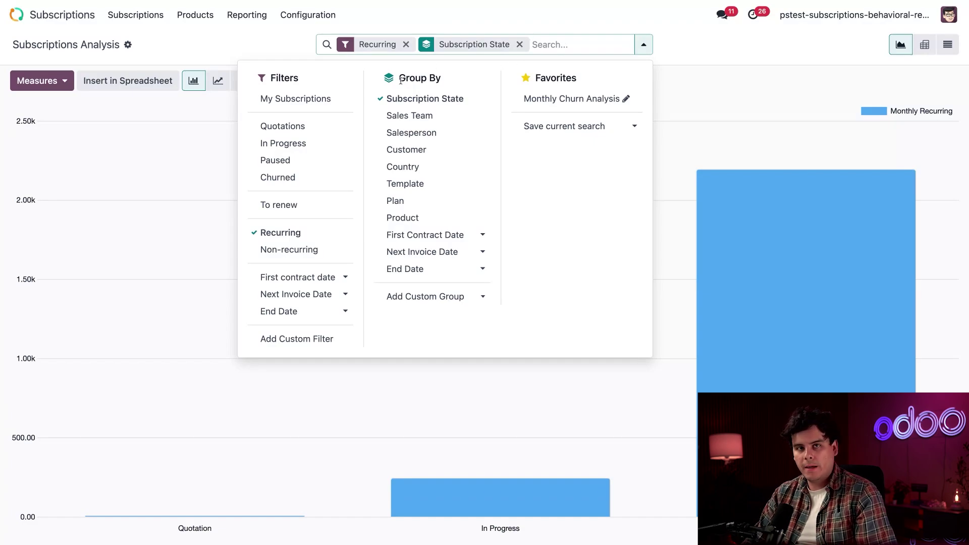
click(413, 218)
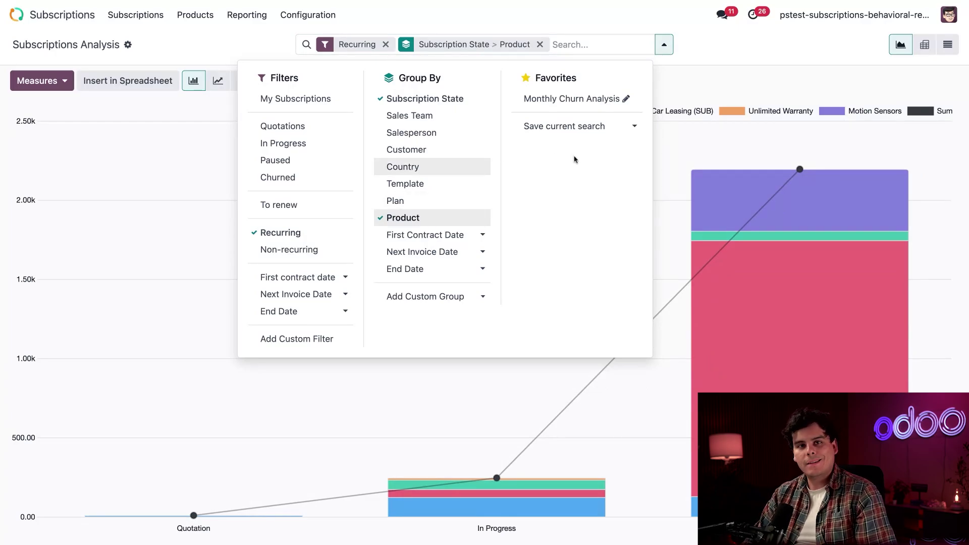
click(924, 46)
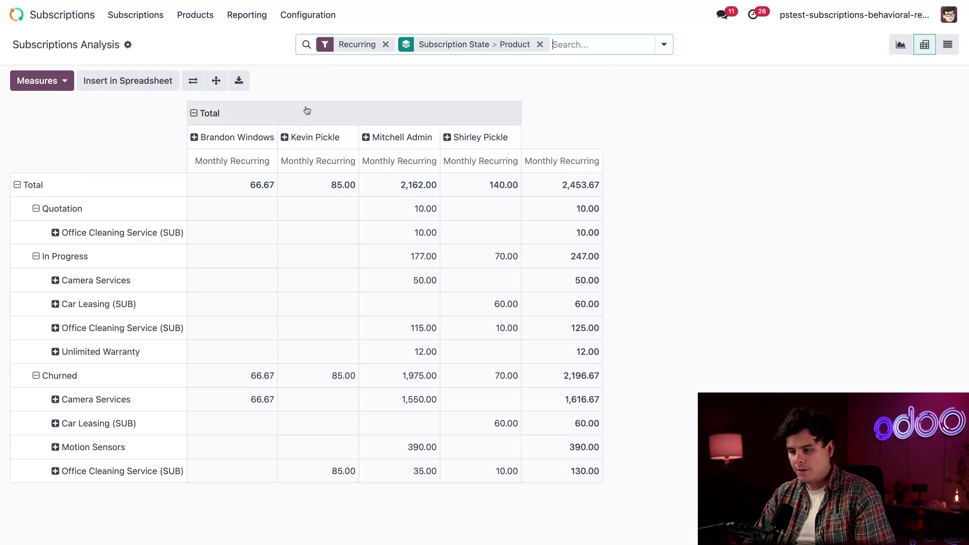
Check the Recurring Revenue and Count measures in the Measures list
click(43, 82)
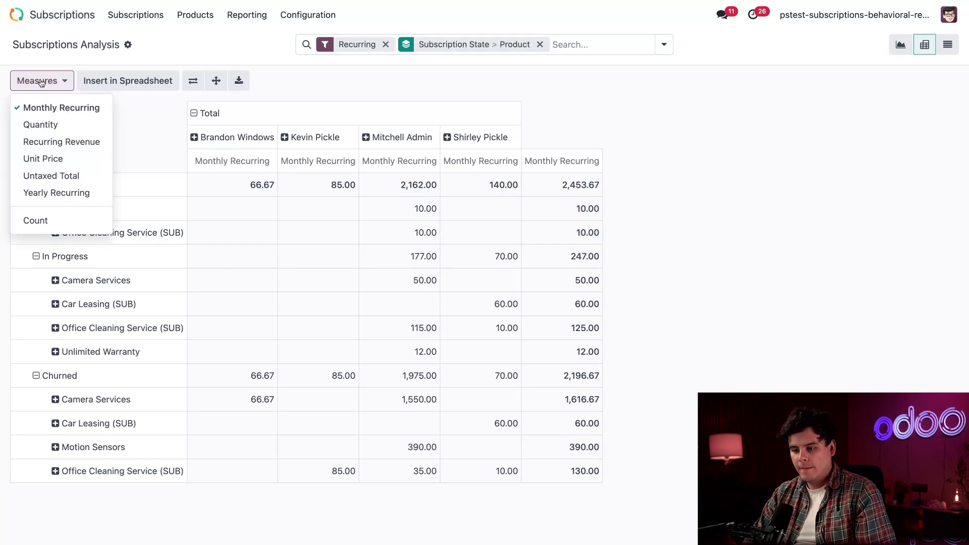
click(56, 146)
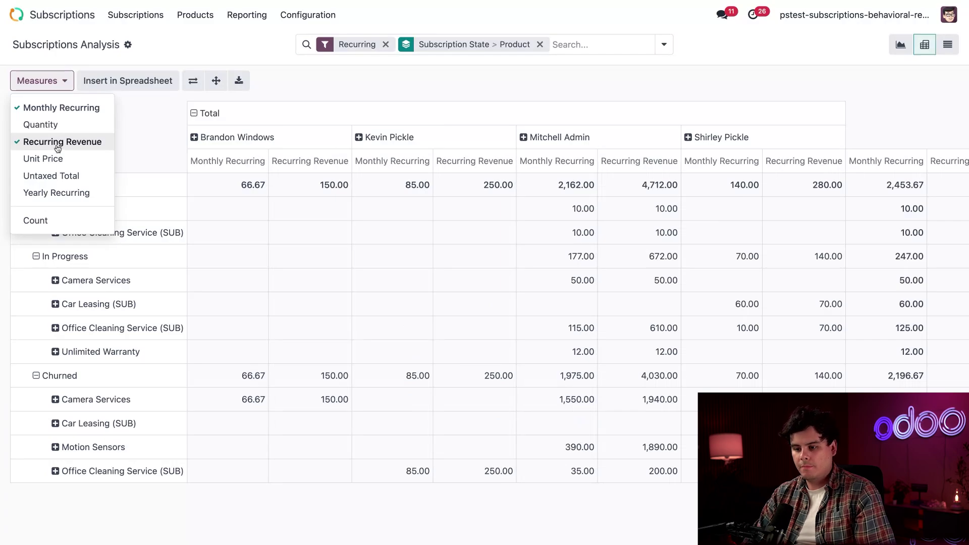
click(49, 221)
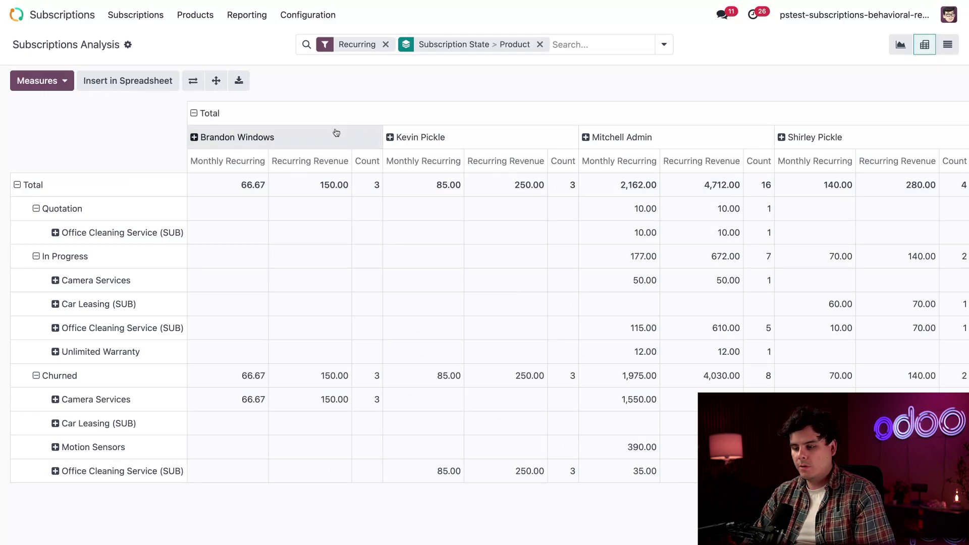
Replace the salesperson column split with First Contract Date by Month
click(316, 118)
click(194, 113)
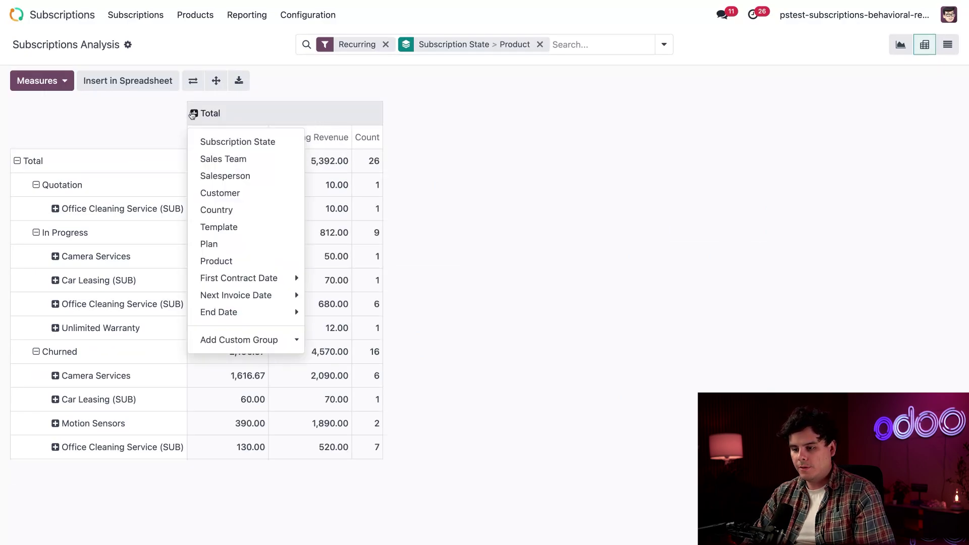
mouse_move(256, 298)
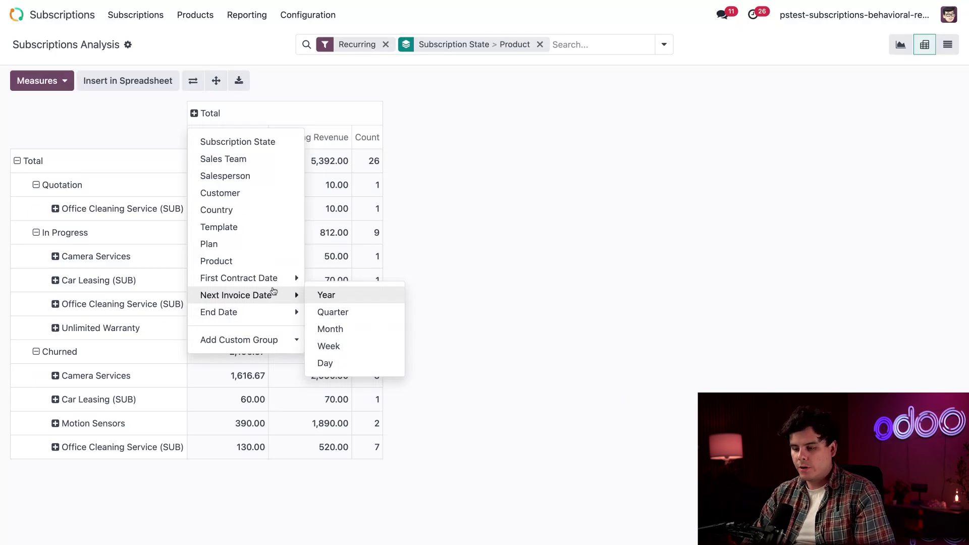
mouse_move(278, 283)
click(355, 314)
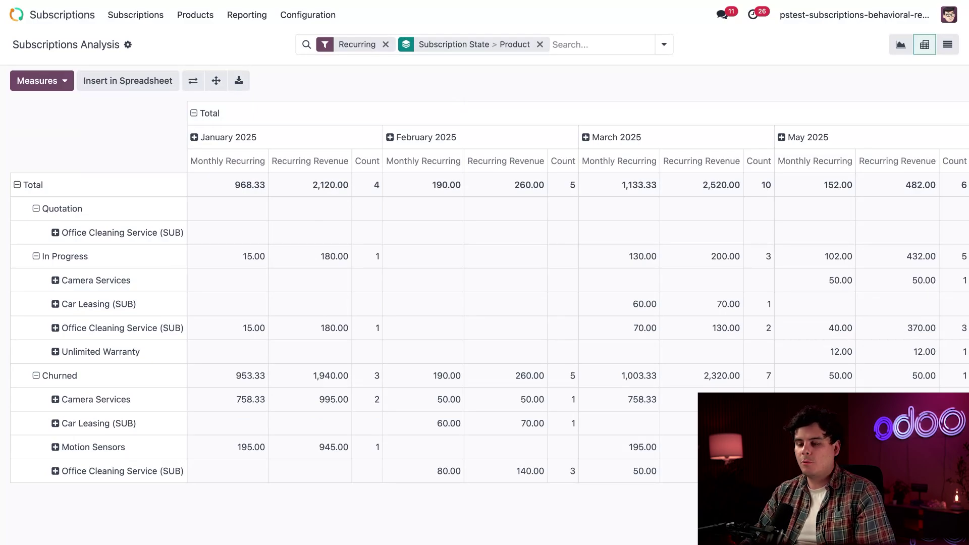
Save the state-product-month pivot as the favourite 'Product Performance Analysis'
click(663, 44)
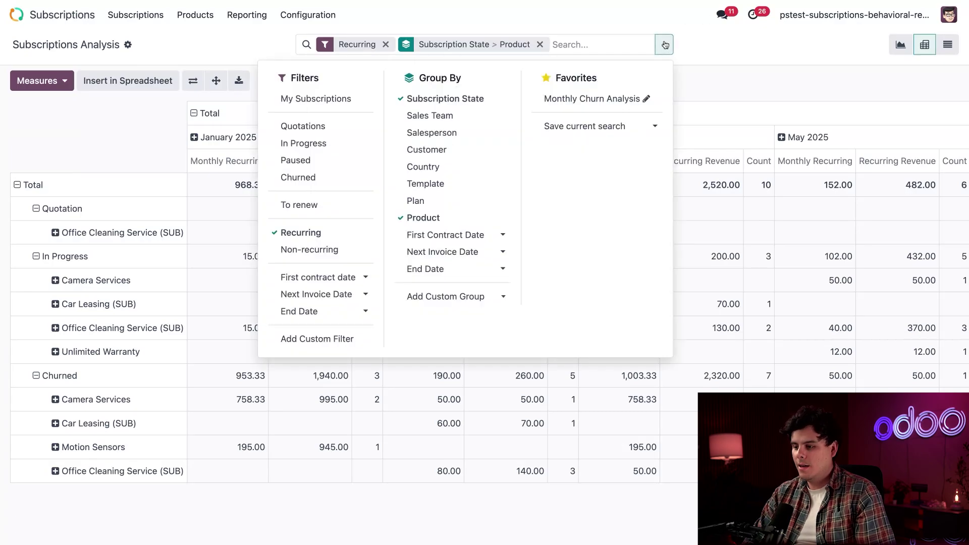
click(612, 127)
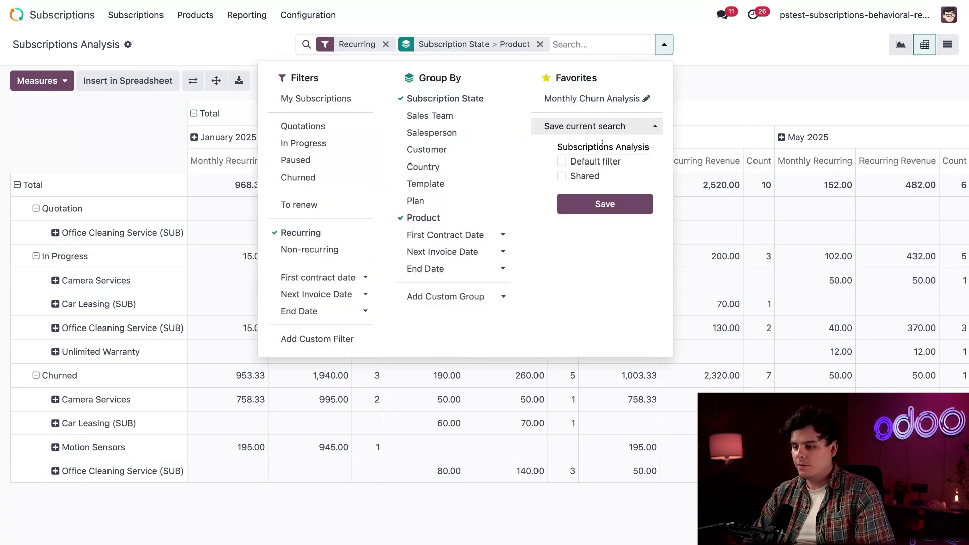
triple_click(597, 146)
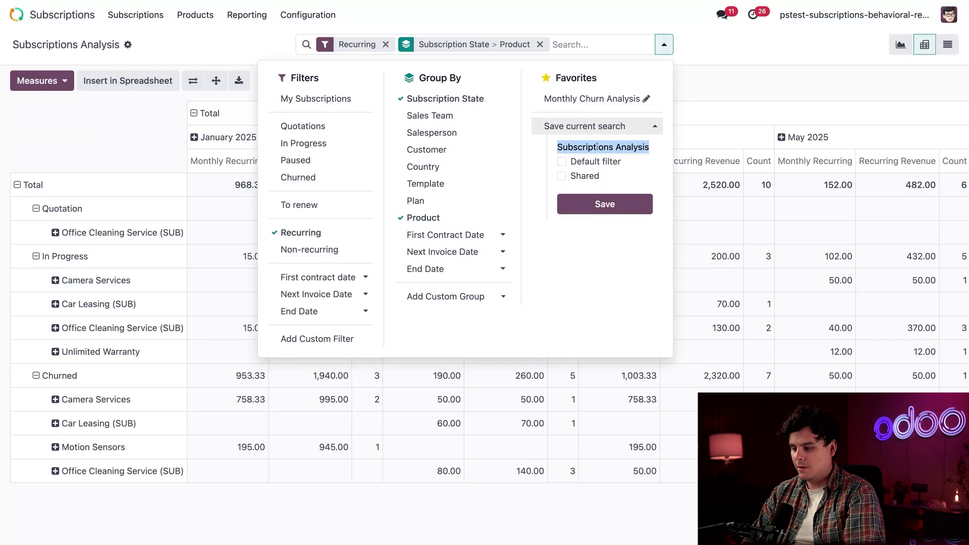
text(Product Performance)
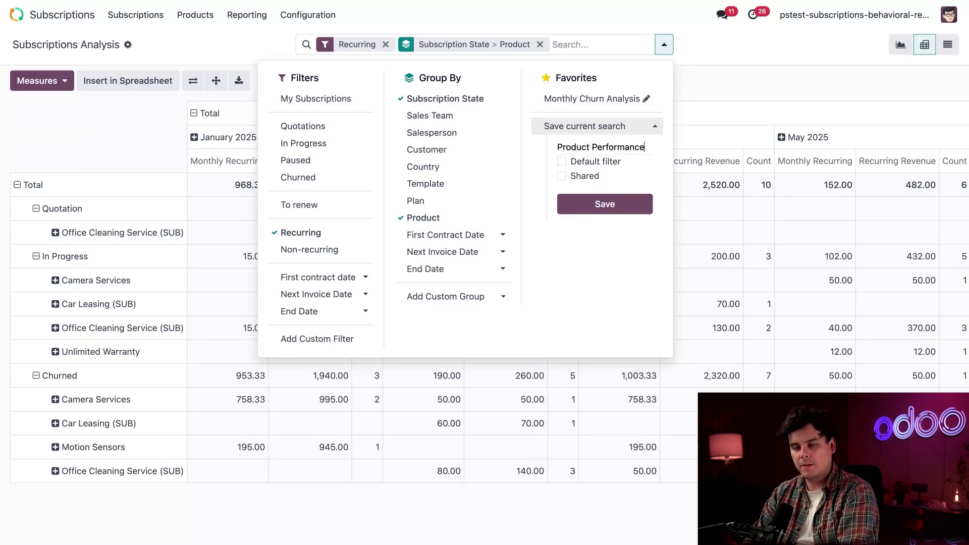
text( Anal)
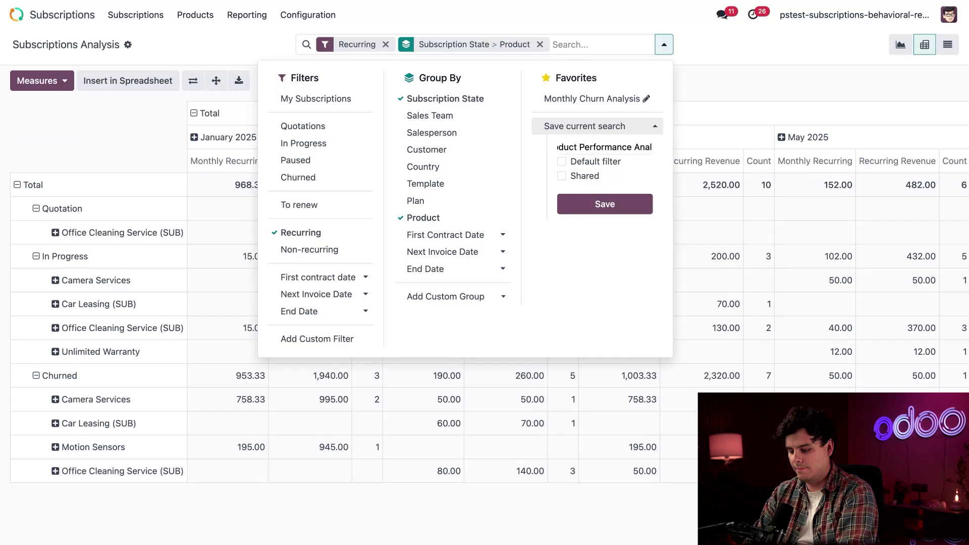
text(ysis)
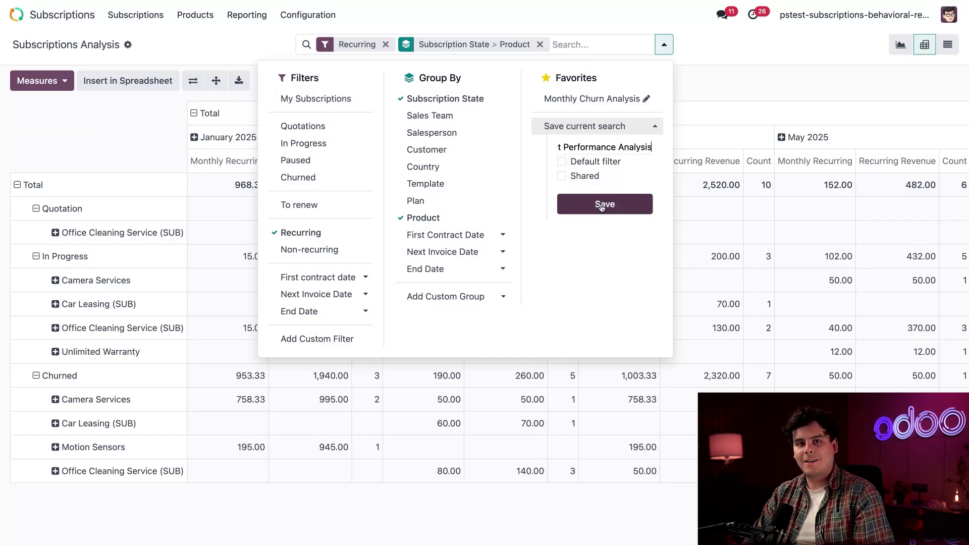
click(601, 204)
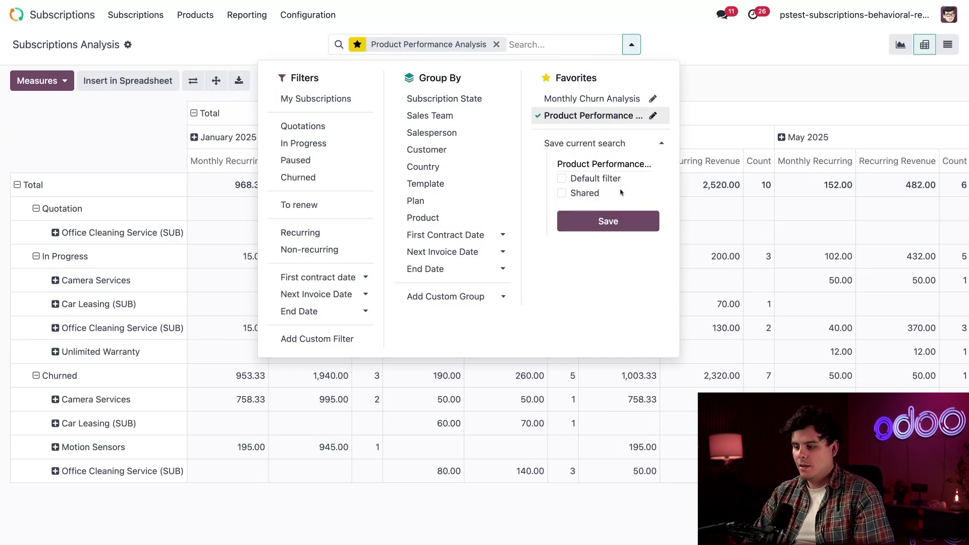
click(757, 68)
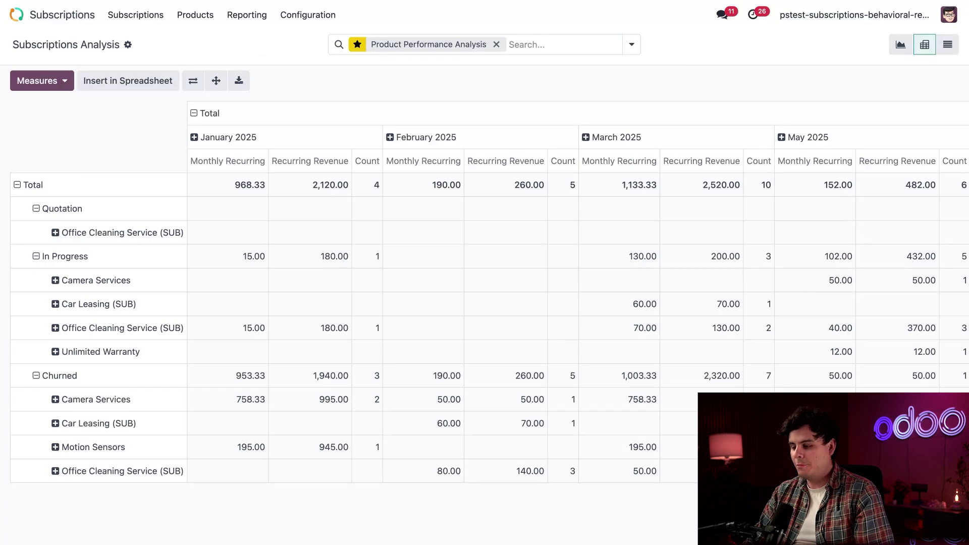